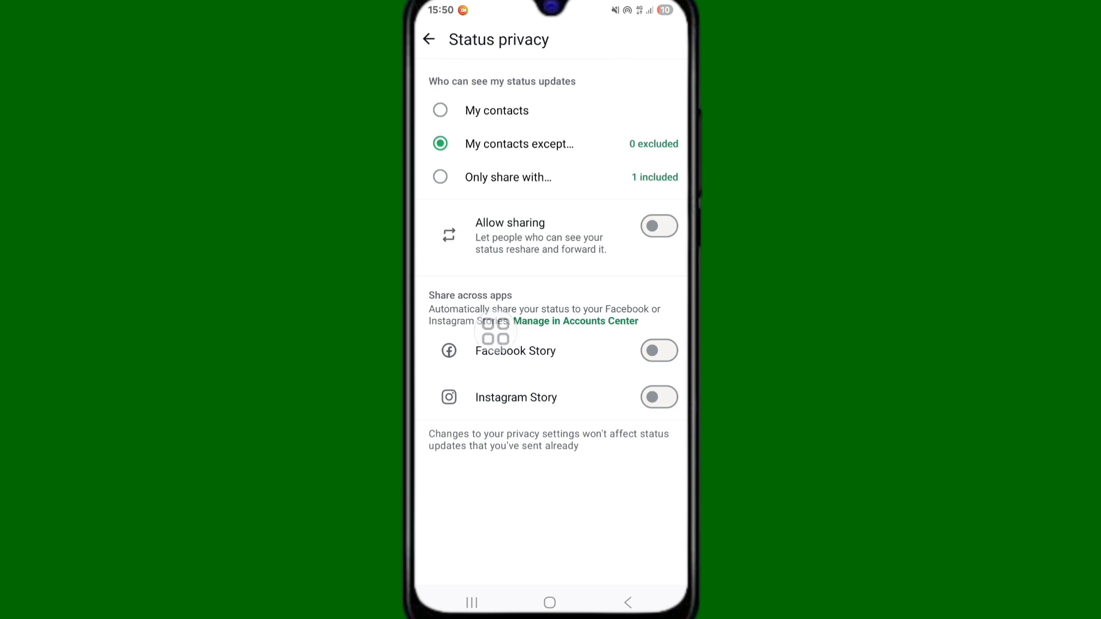
Exit WhatsApp's Status privacy screen to the phone's home screen
click(550, 602)
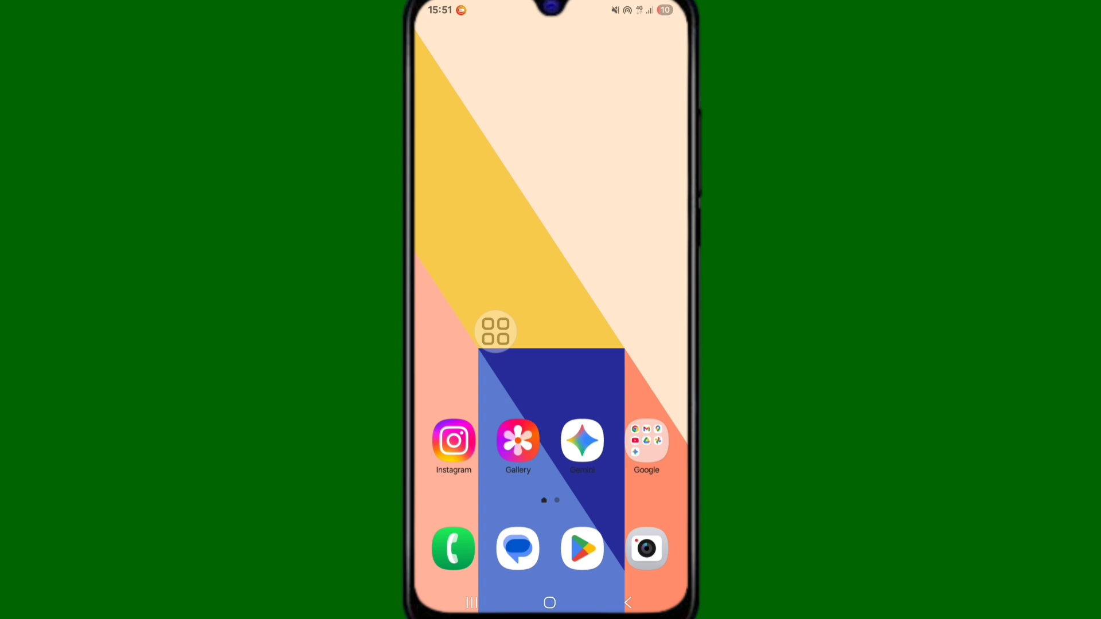
Rerun the recent 'whatsapp app' Play Store search to confirm WhatsApp Messenger is installed
click(582, 550)
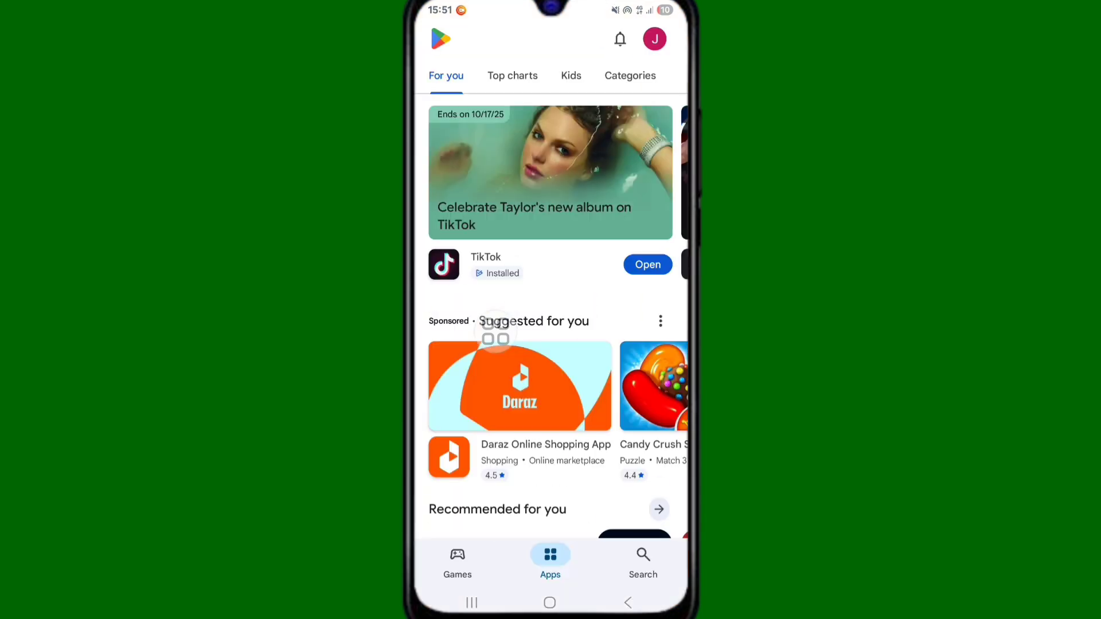
click(643, 562)
click(529, 39)
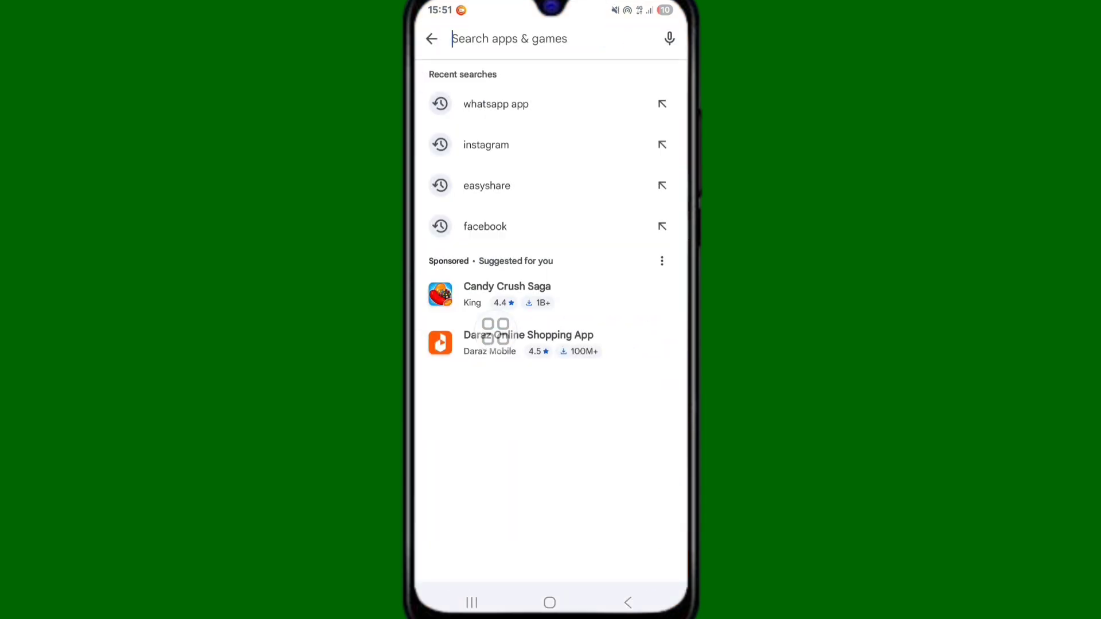
click(494, 103)
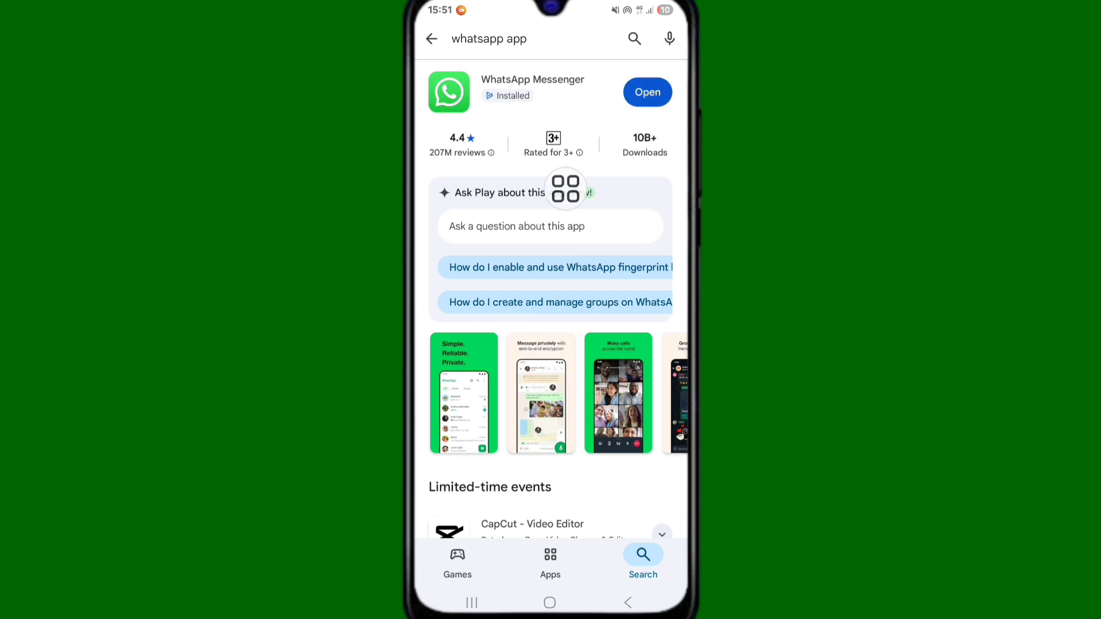
Open Settings from the app drawer and go to the Apps list of 110 apps
key(Home)
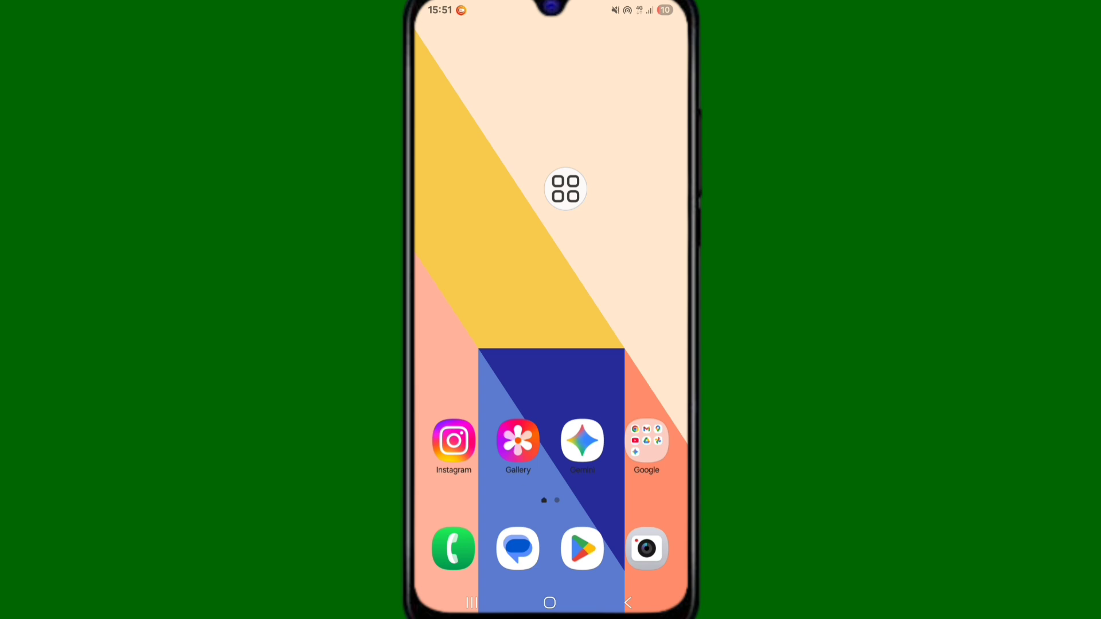
drag(566, 430, 565, 188)
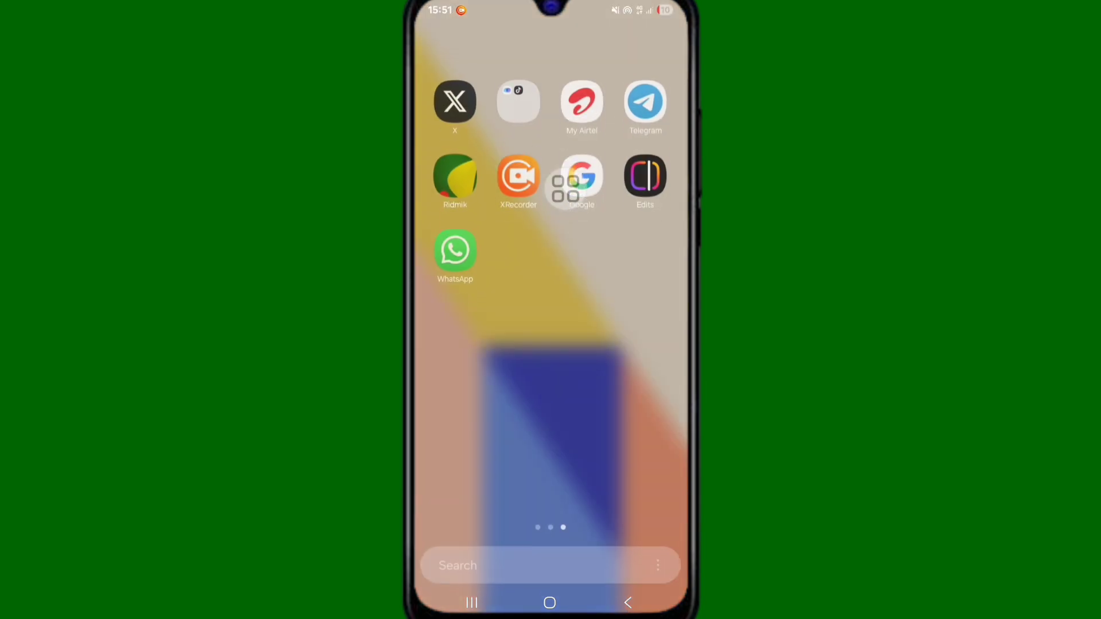
drag(645, 258, 474, 259)
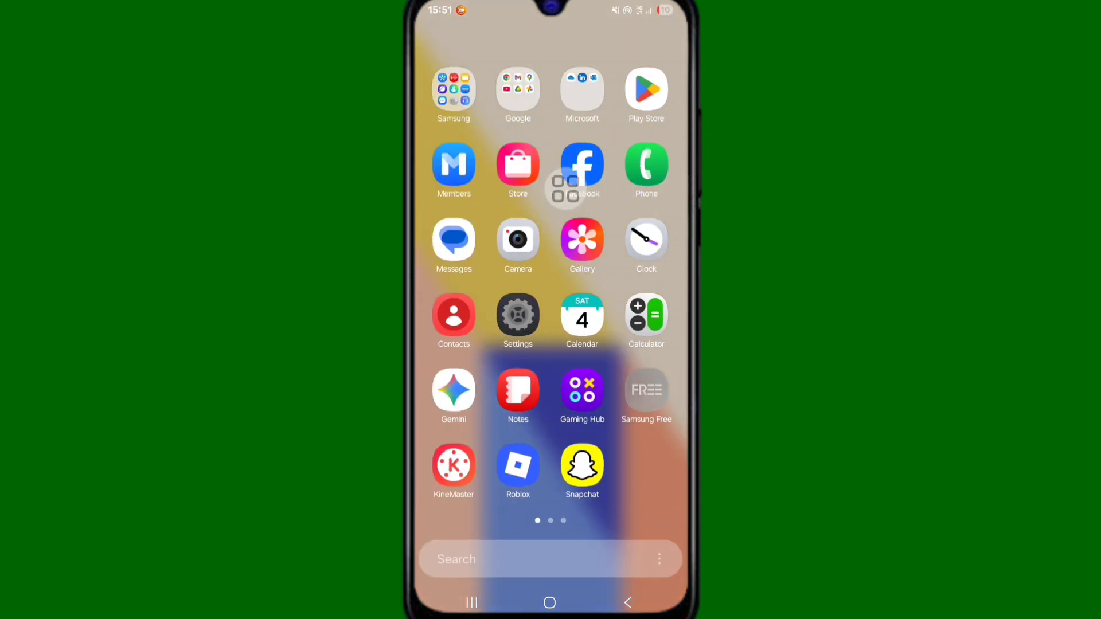
click(519, 317)
scroll(565, 188, down, 10)
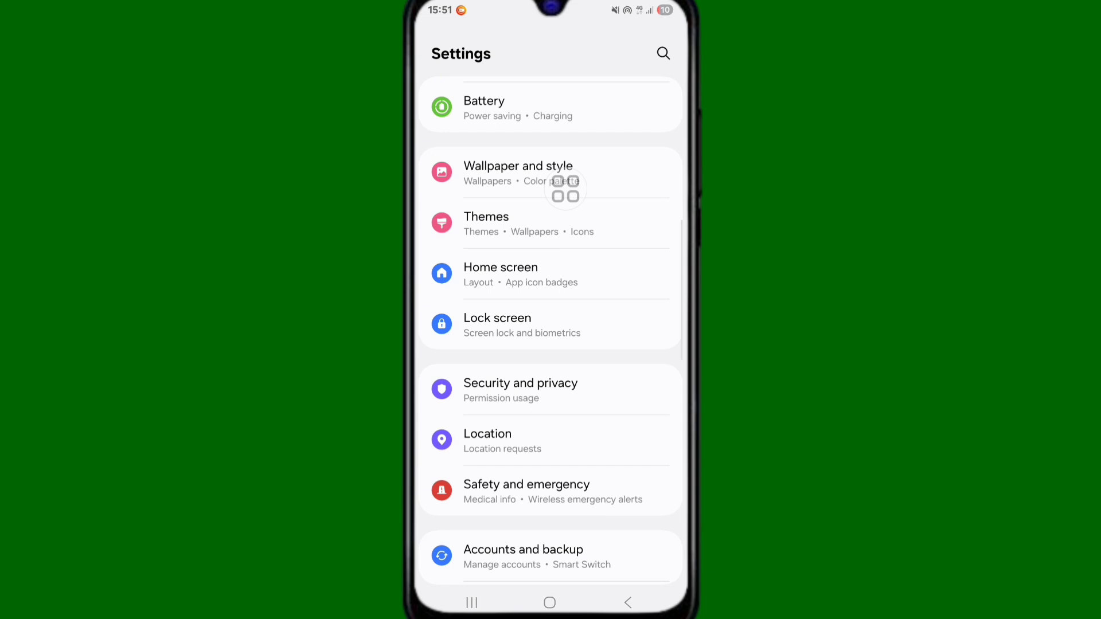
scroll(565, 189, down, 8)
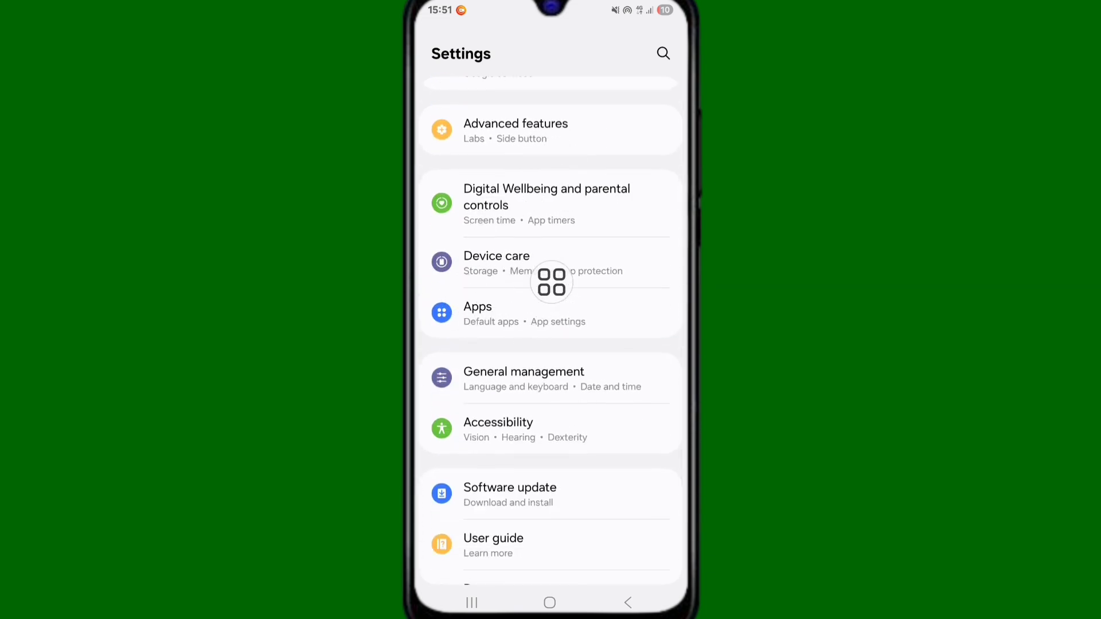
click(504, 314)
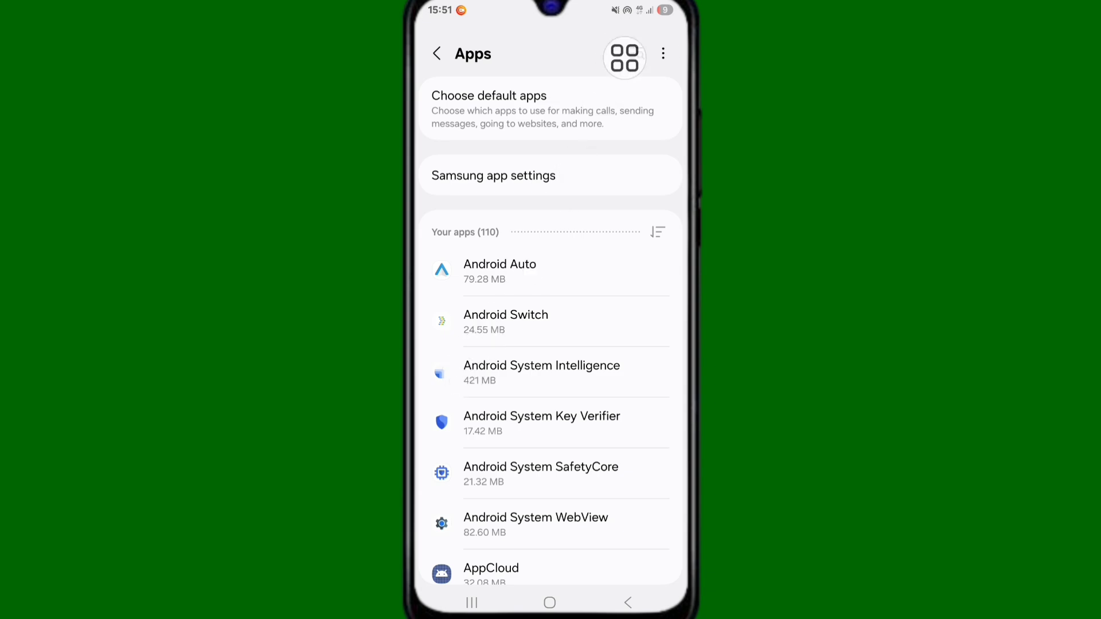
Find WhatsApp by searching 'wh' and clear its cache to 0 B
click(637, 54)
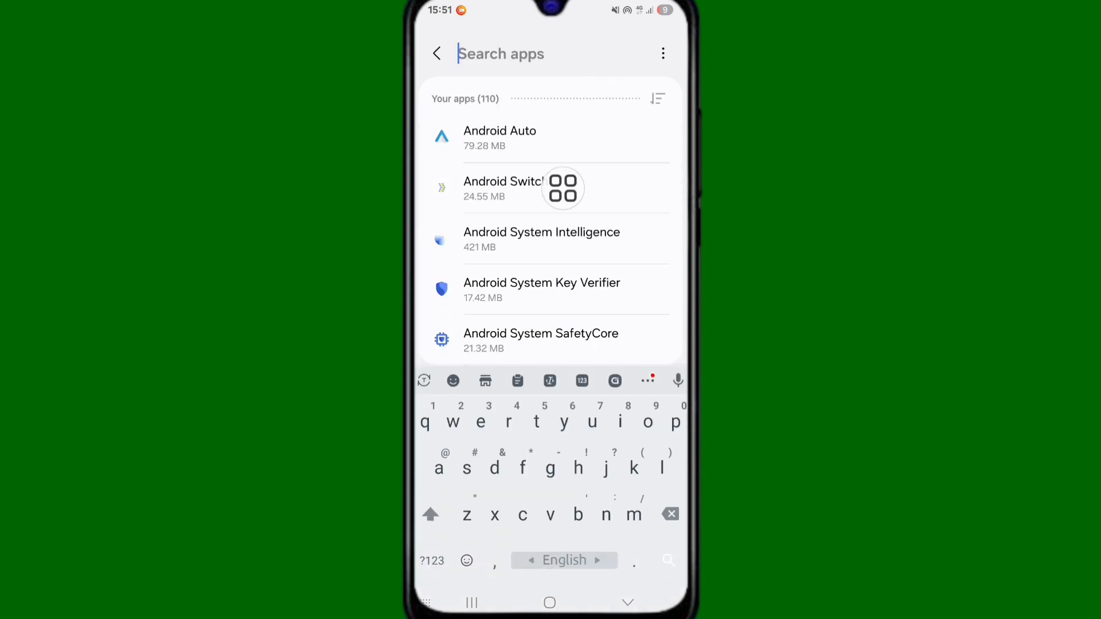
text(wh)
click(551, 138)
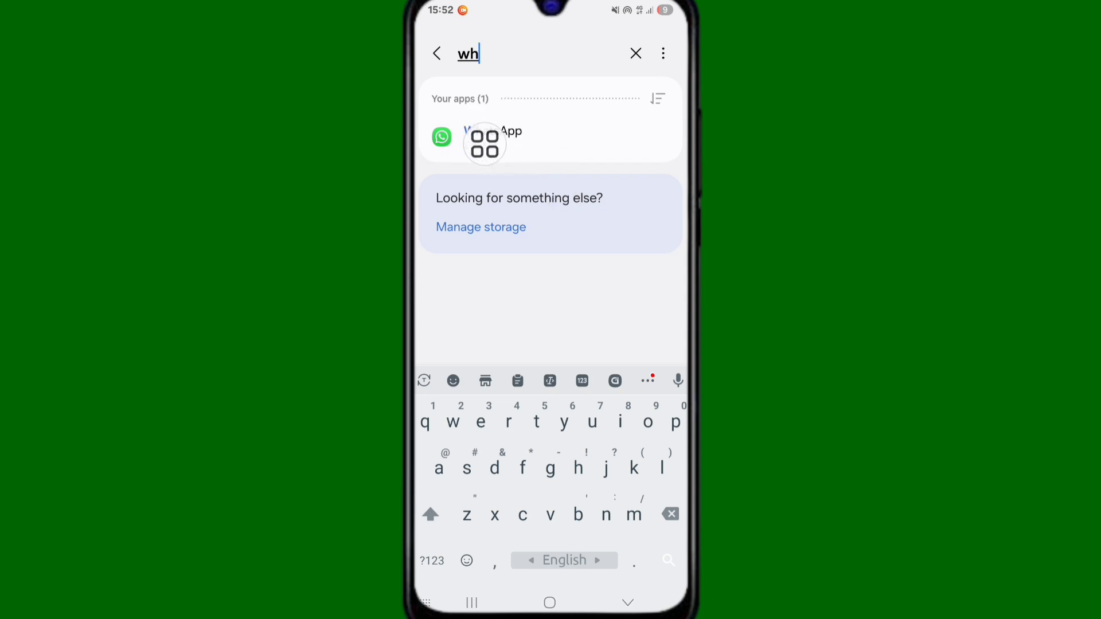
click(494, 138)
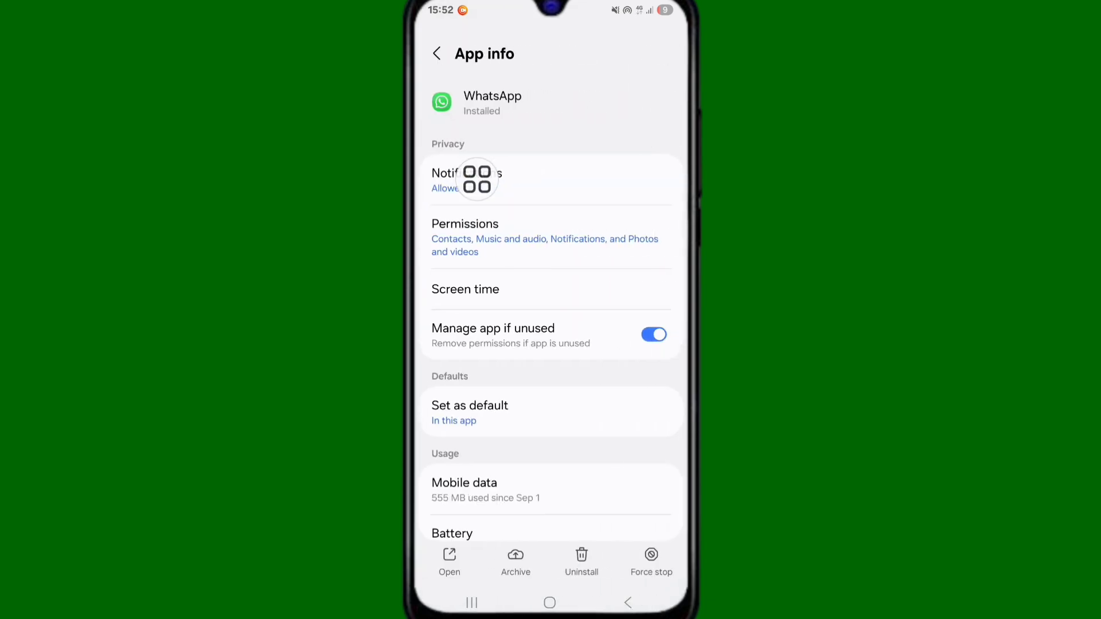
scroll(477, 180, down, 5)
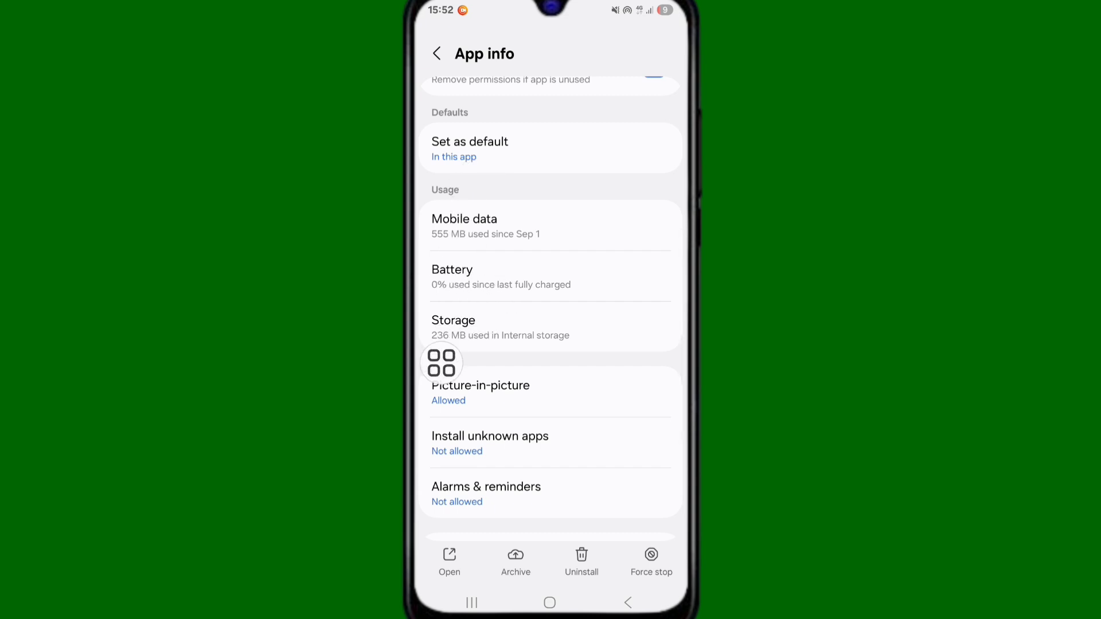
click(441, 327)
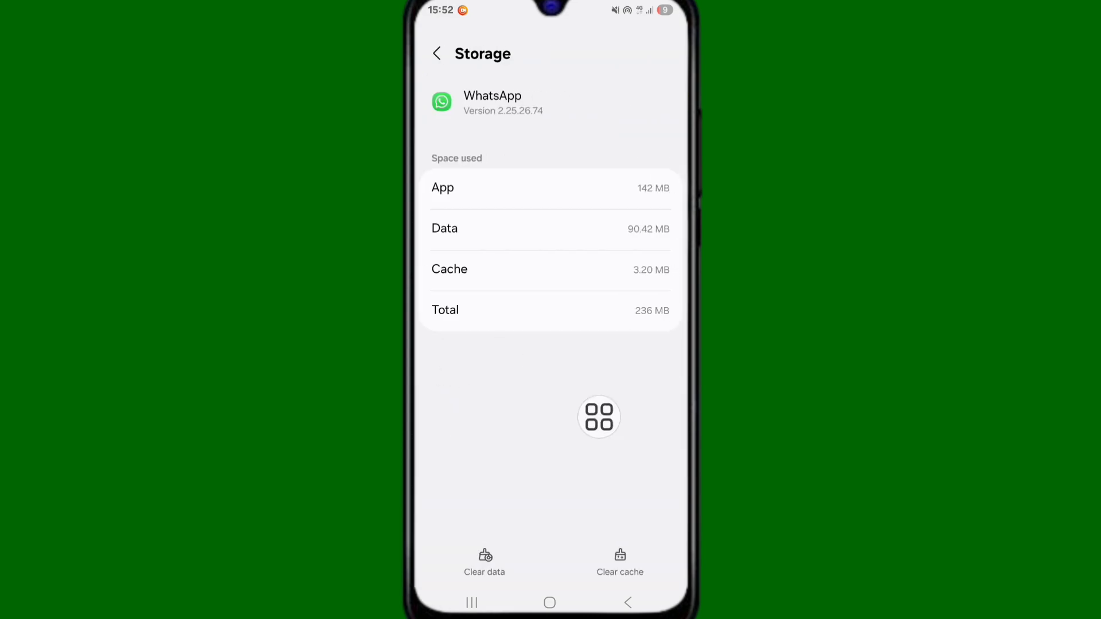
click(619, 559)
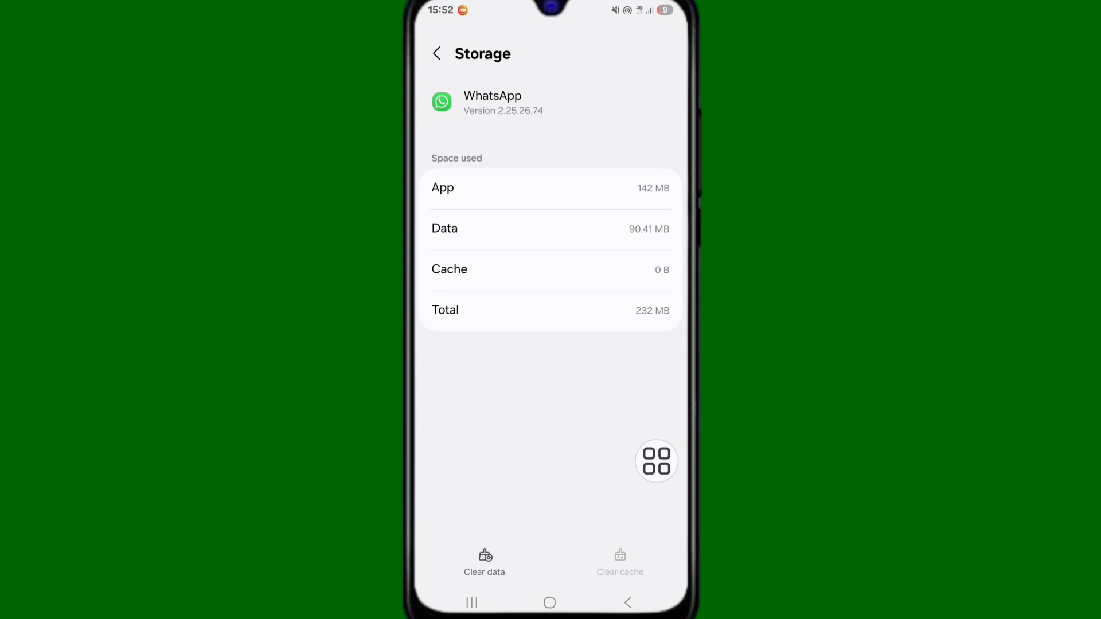
Force-stop WhatsApp from its App info page and return home
click(628, 602)
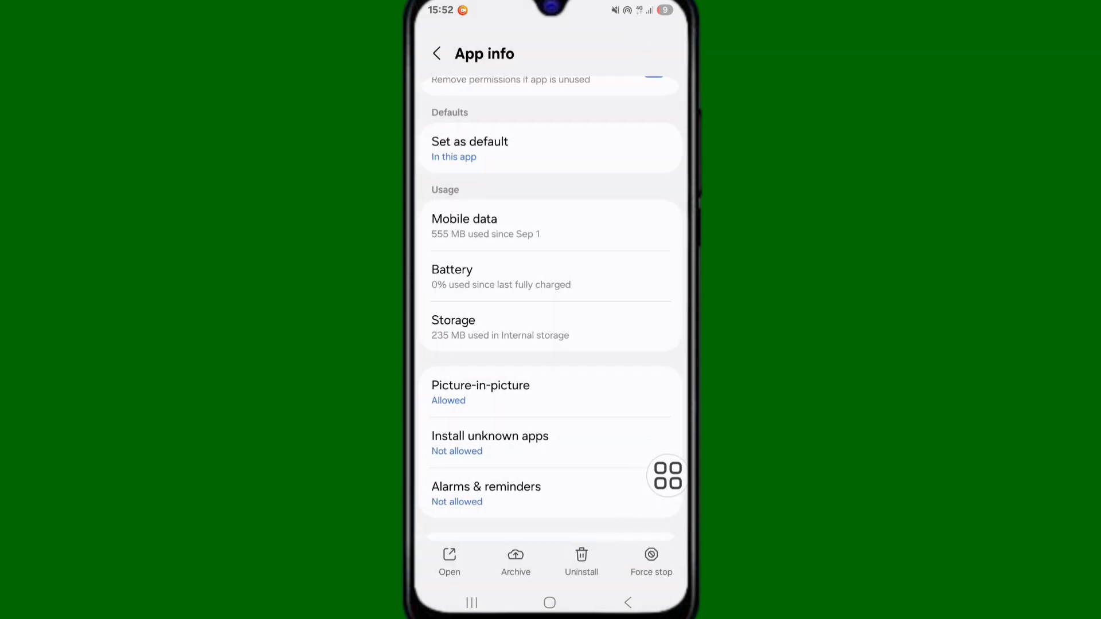
click(651, 562)
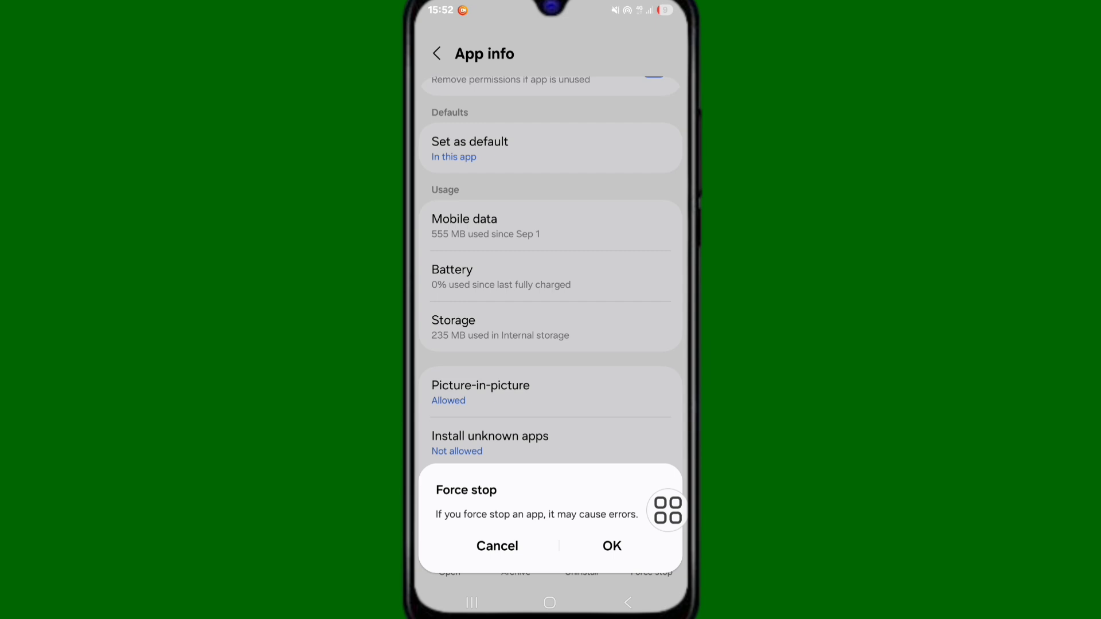
click(612, 546)
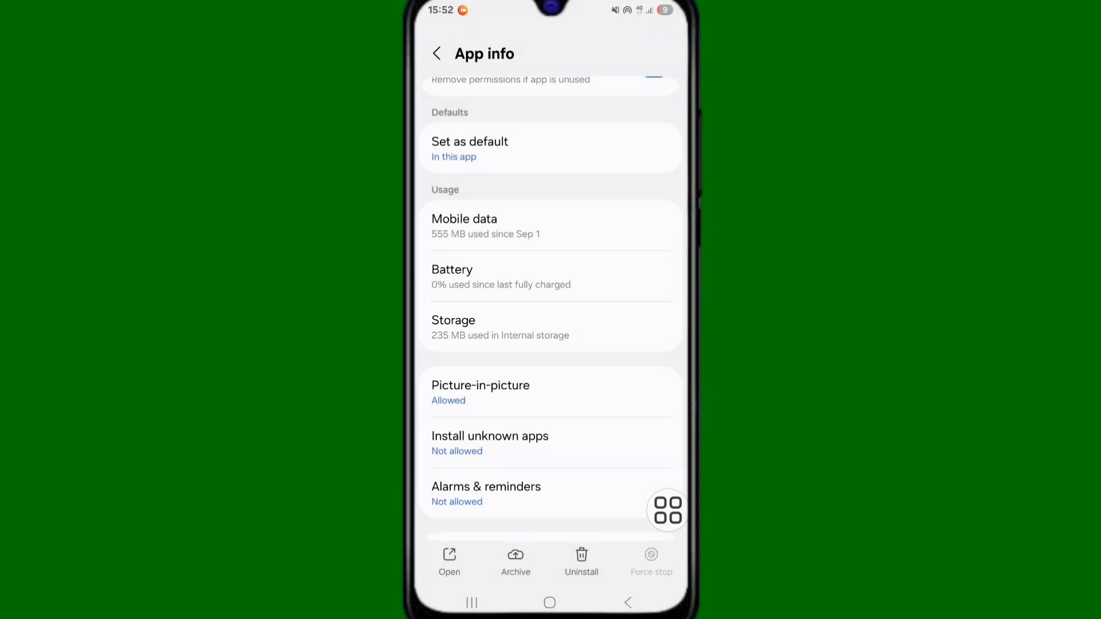
click(548, 602)
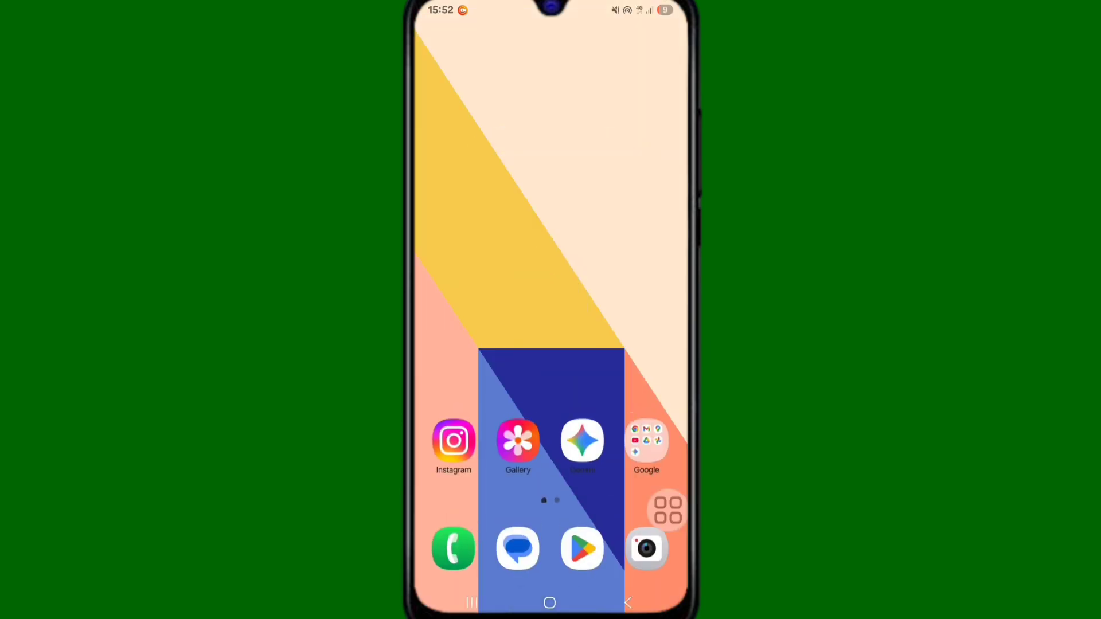
Relaunch WhatsApp and open Status privacy from the Updates tab's three-dot menu
click(668, 510)
drag(637, 259, 447, 258)
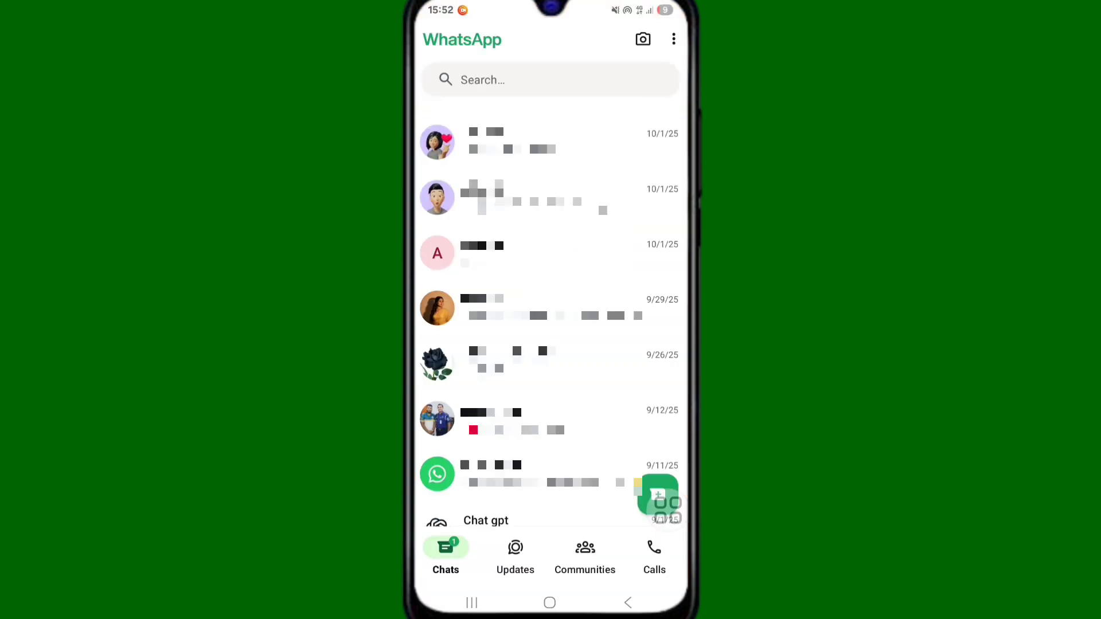
click(516, 557)
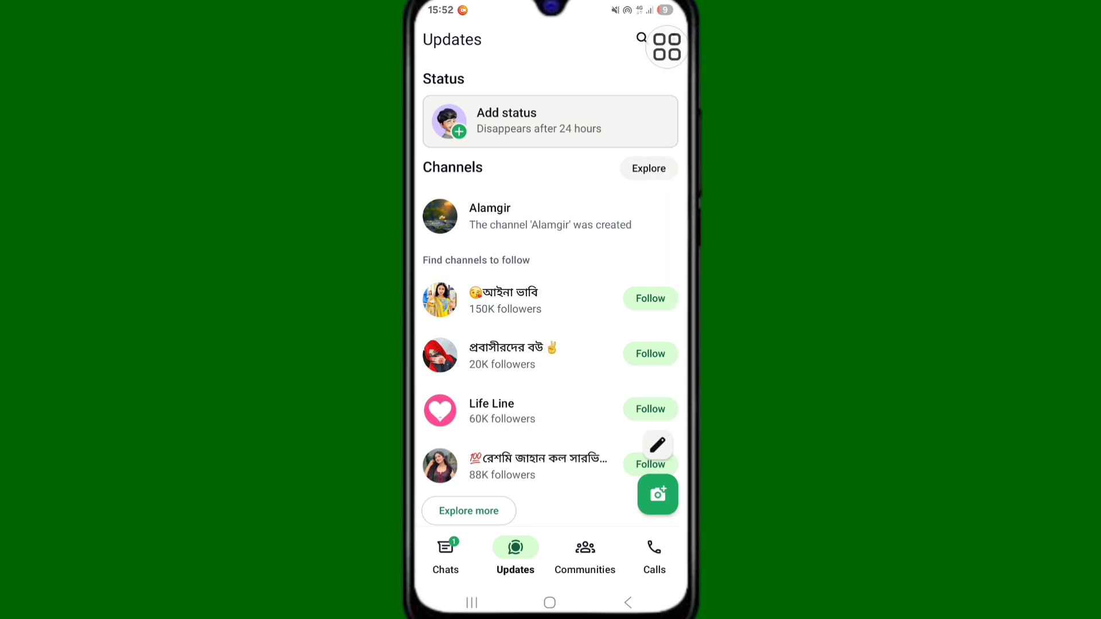
click(673, 39)
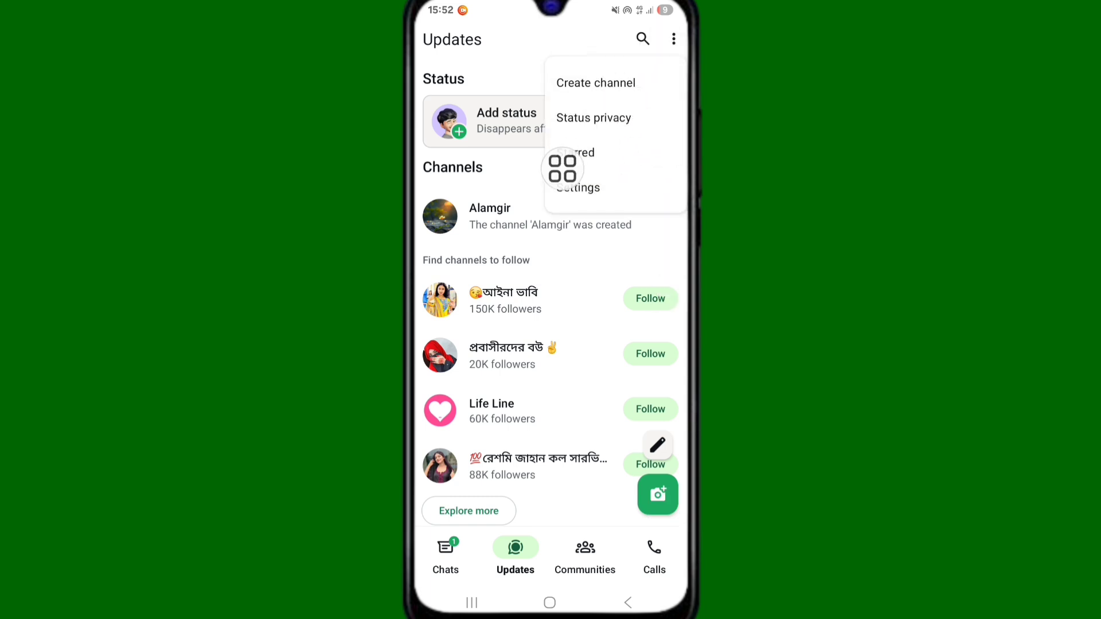
click(595, 118)
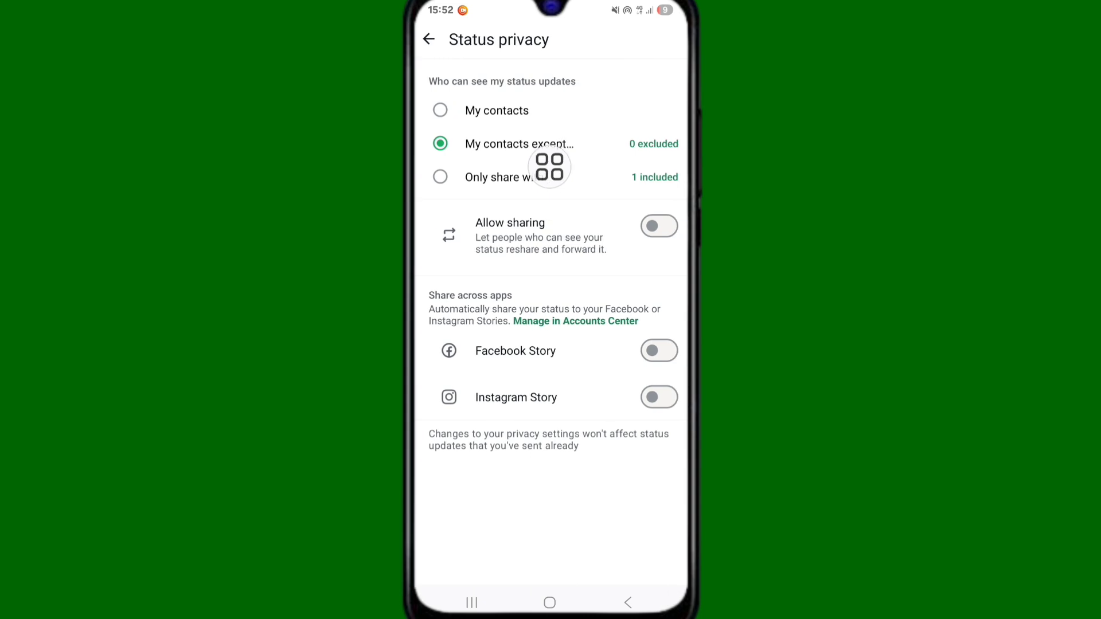